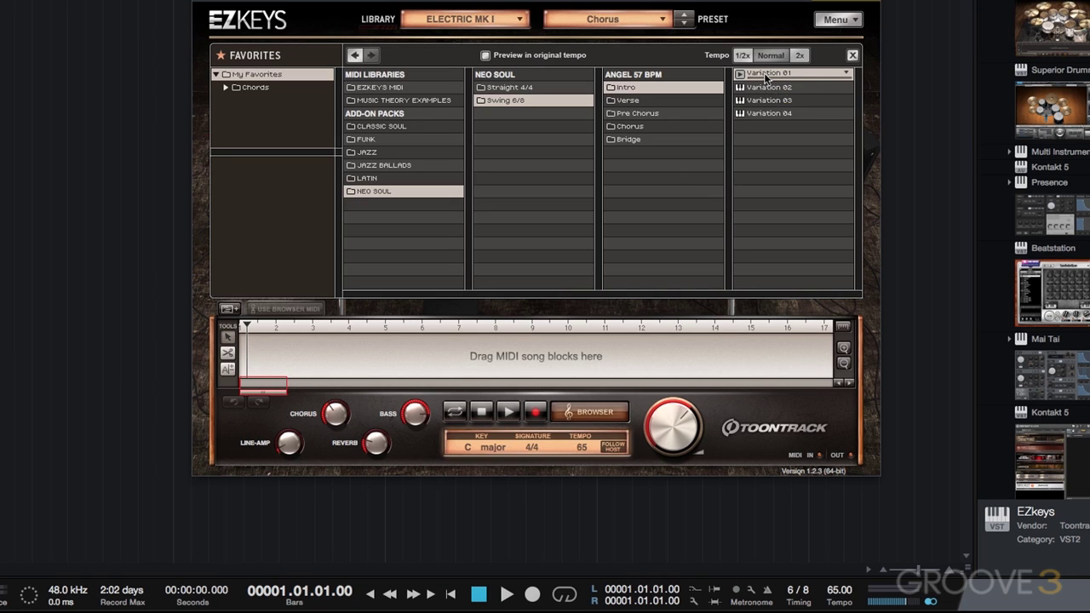
pyautogui.moveTo(766, 76); pyautogui.dragTo(238, 361)
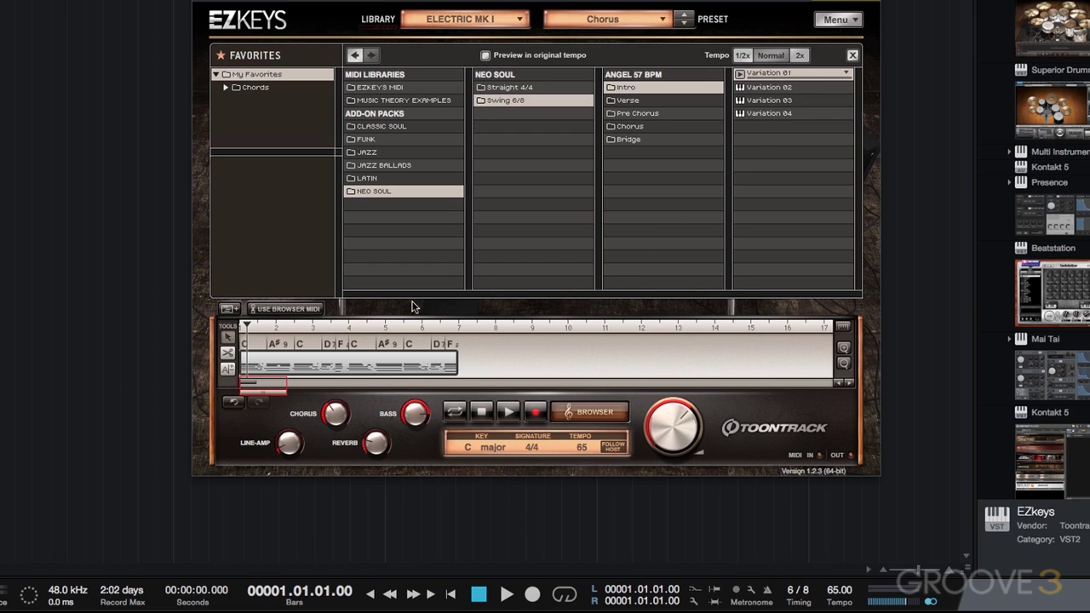
pyautogui.rightClick(310, 370)
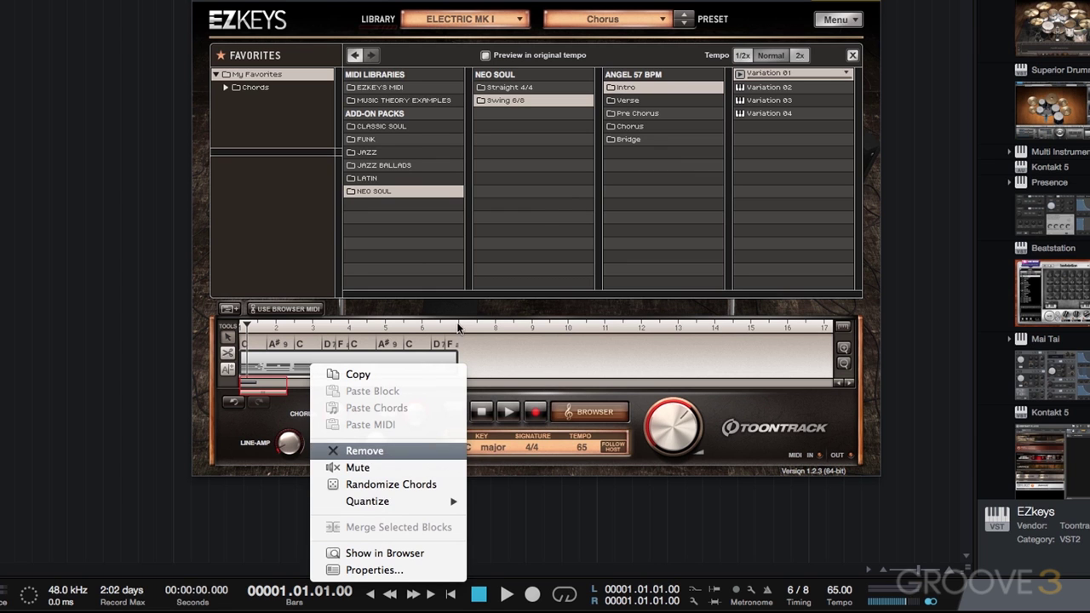
pyautogui.click(365, 451)
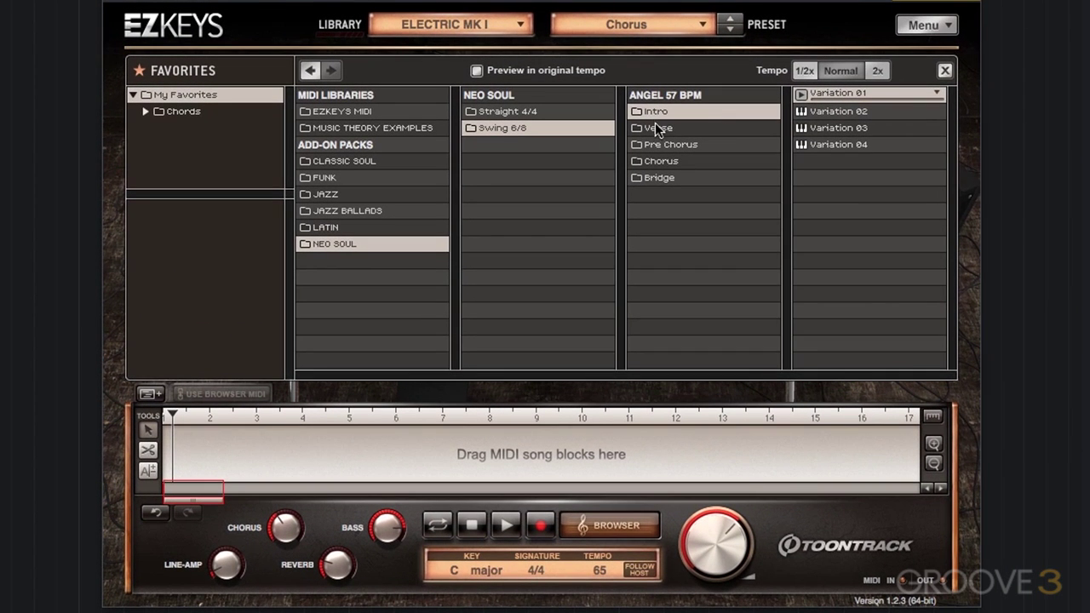
# Step: Place Angel 57 BPM Intro Variation 02 at the start of the song track and Intro Variation 03 directly after it
pyautogui.click(630, 101)
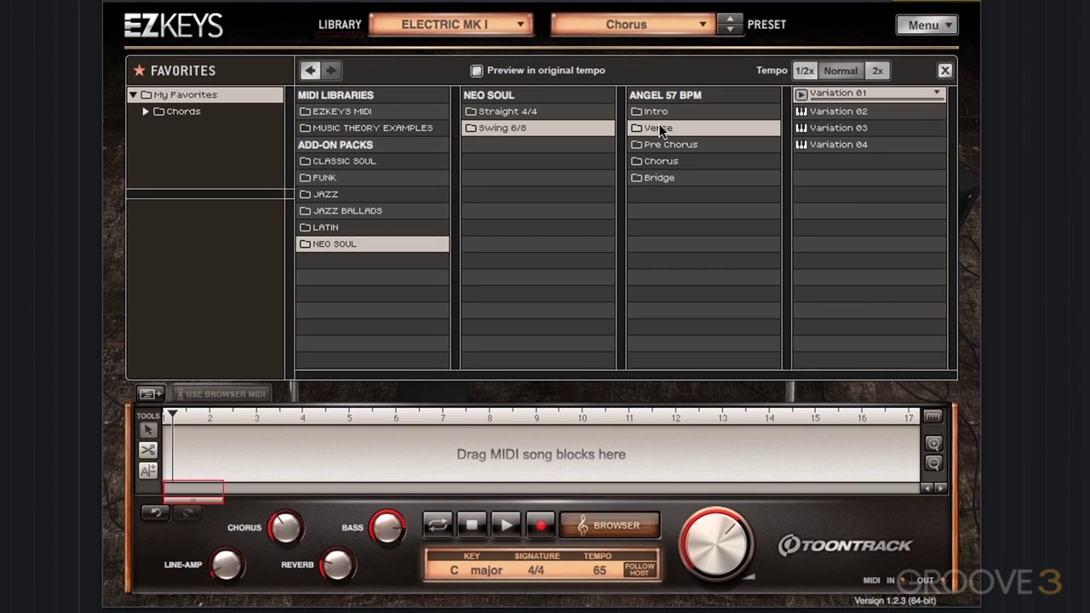
pyautogui.click(722, 112)
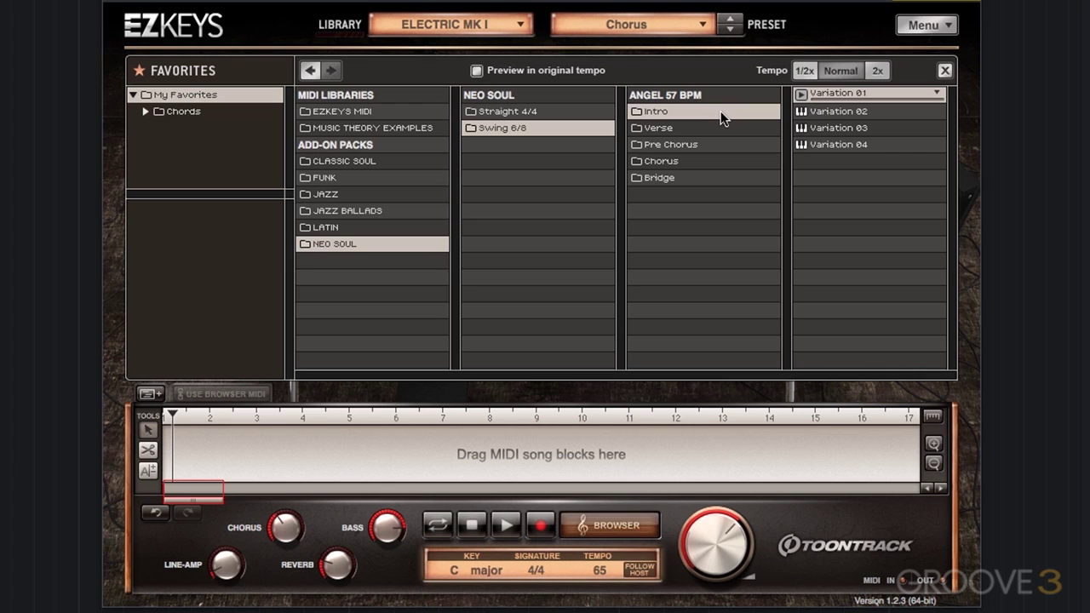
pyautogui.click(858, 111)
pyautogui.moveTo(828, 117); pyautogui.dragTo(188, 449)
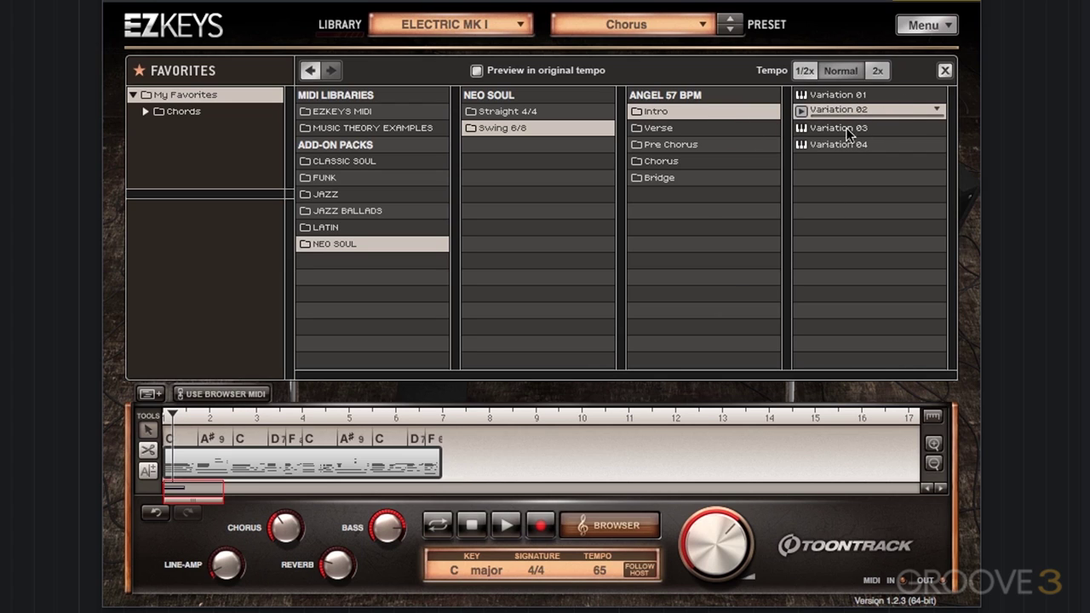
pyautogui.moveTo(835, 128); pyautogui.dragTo(446, 460)
# Step: Append Verse Variation 02 at bar 13 and Chorus Variation 01 at bar 19 of the song track
pyautogui.click(725, 130)
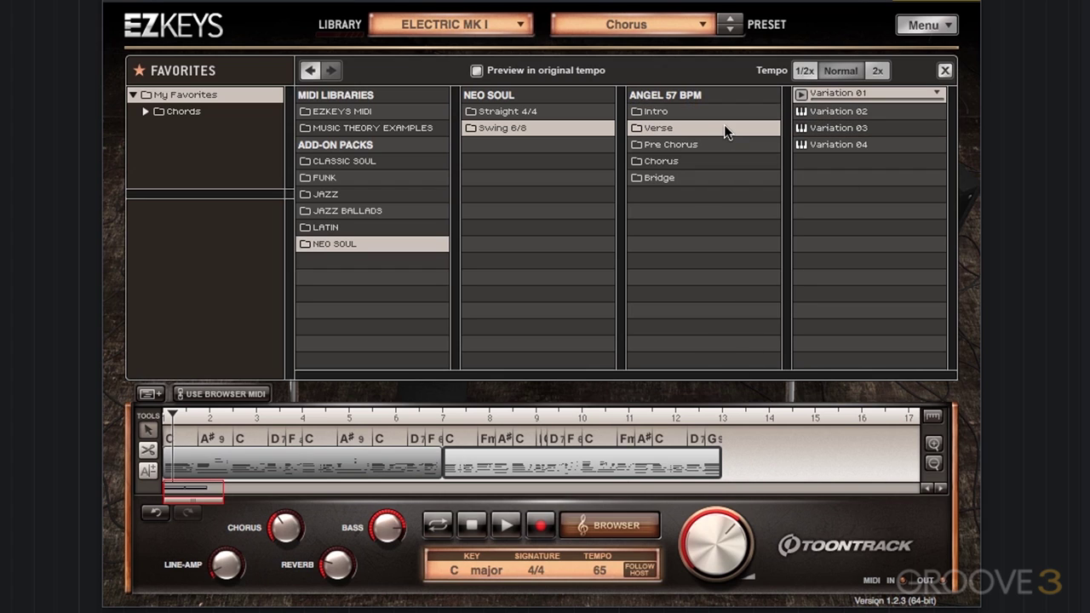
pyautogui.moveTo(839, 112)
pyautogui.mouseDown()
pyautogui.moveTo(778, 400)
pyautogui.moveTo(743, 464)
pyautogui.moveTo(729, 463)
pyautogui.mouseUp()
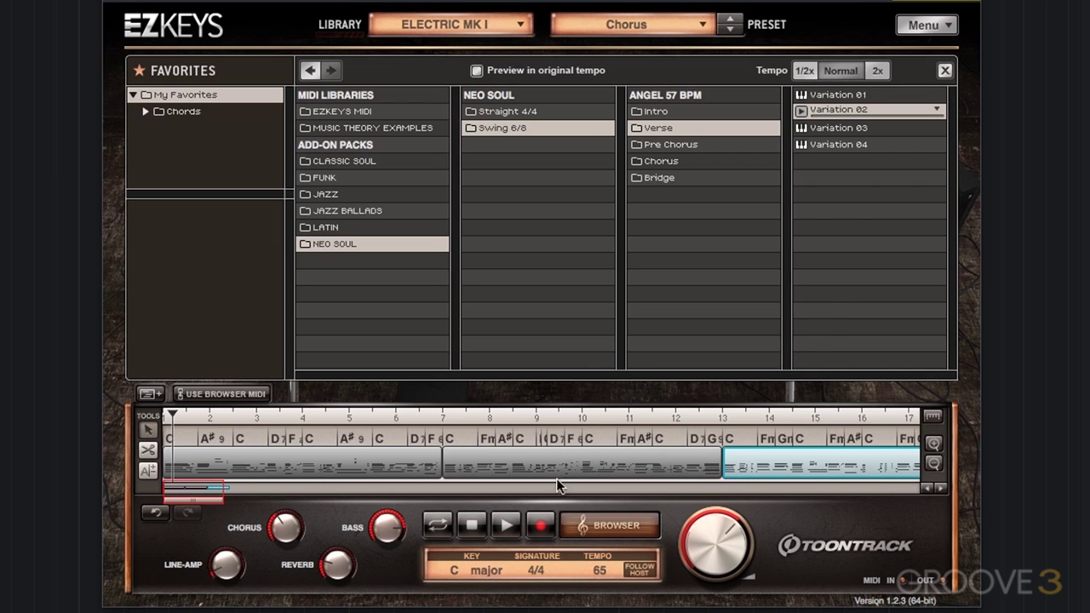
pyautogui.moveTo(223, 494); pyautogui.dragTo(355, 494)
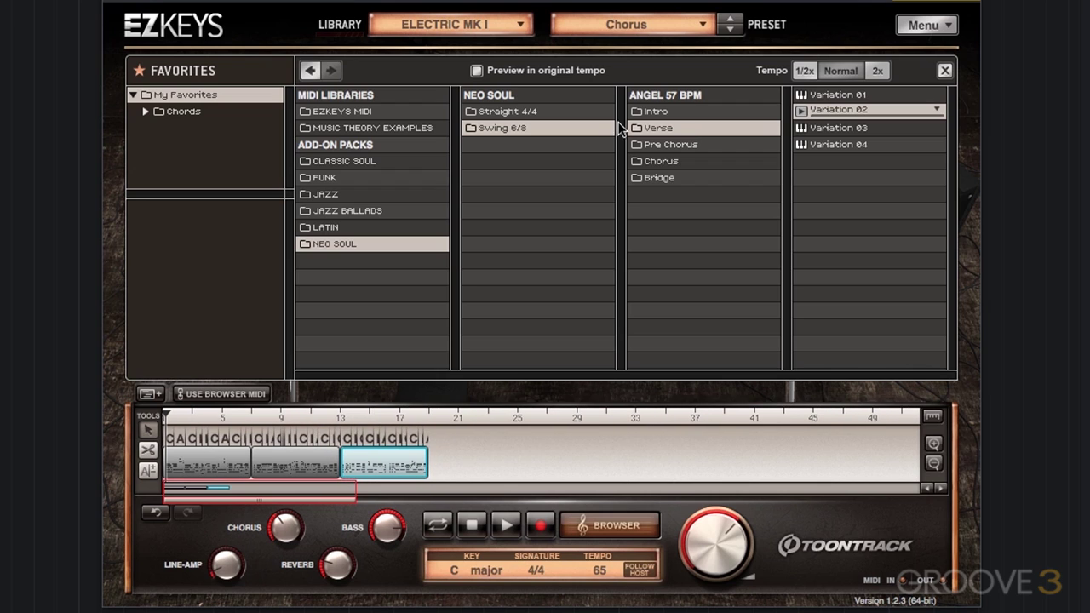
pyautogui.click(671, 160)
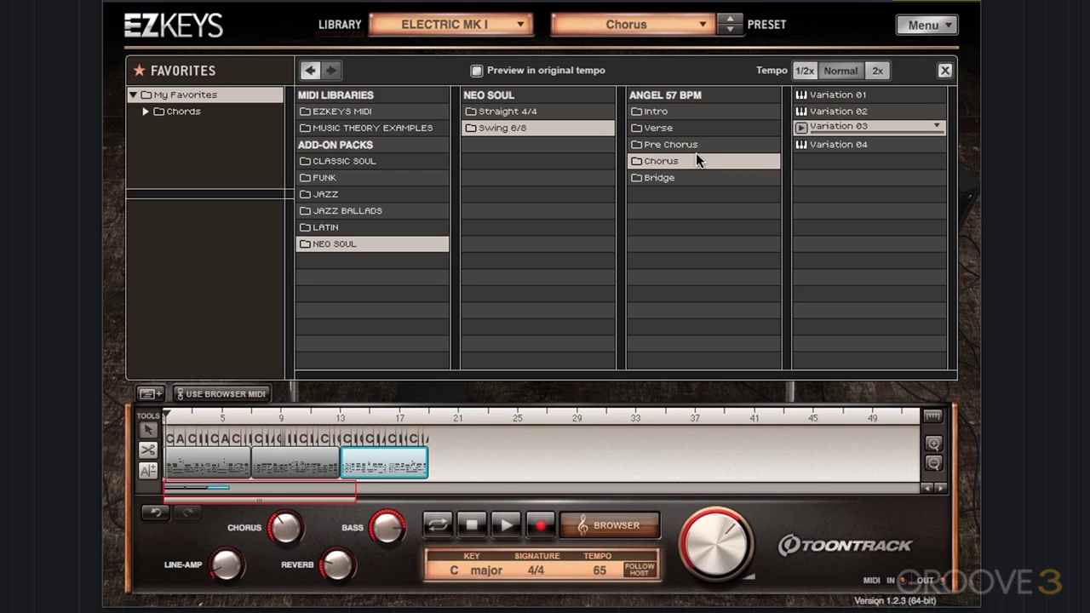
pyautogui.moveTo(841, 92); pyautogui.dragTo(437, 472)
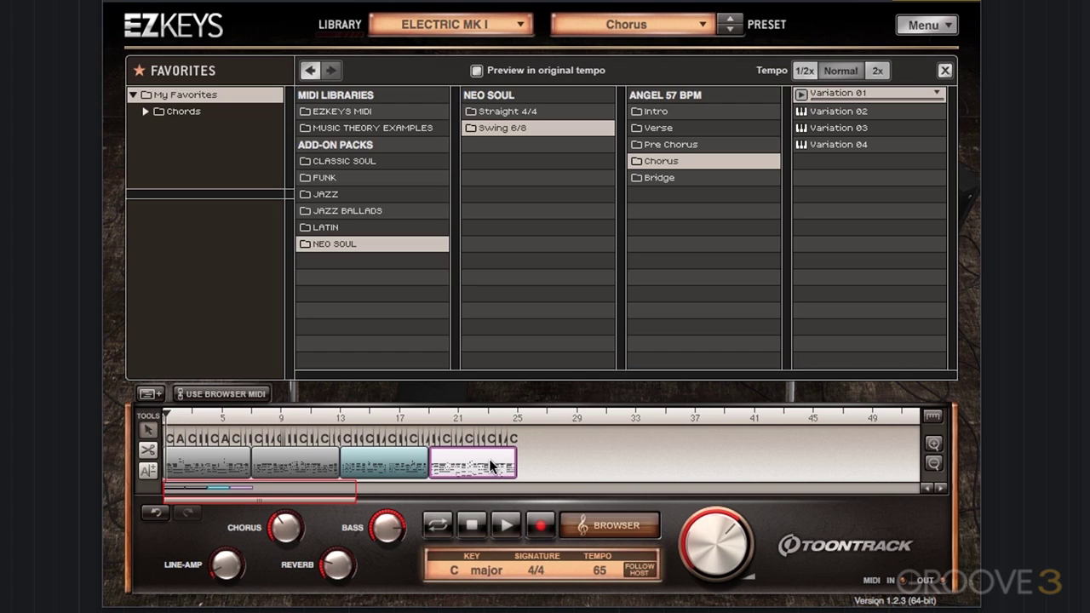
# Step: Append Verse Variation 03 at bar 25 and a second Chorus Variation 01 block at bar 31
pyautogui.click(670, 129)
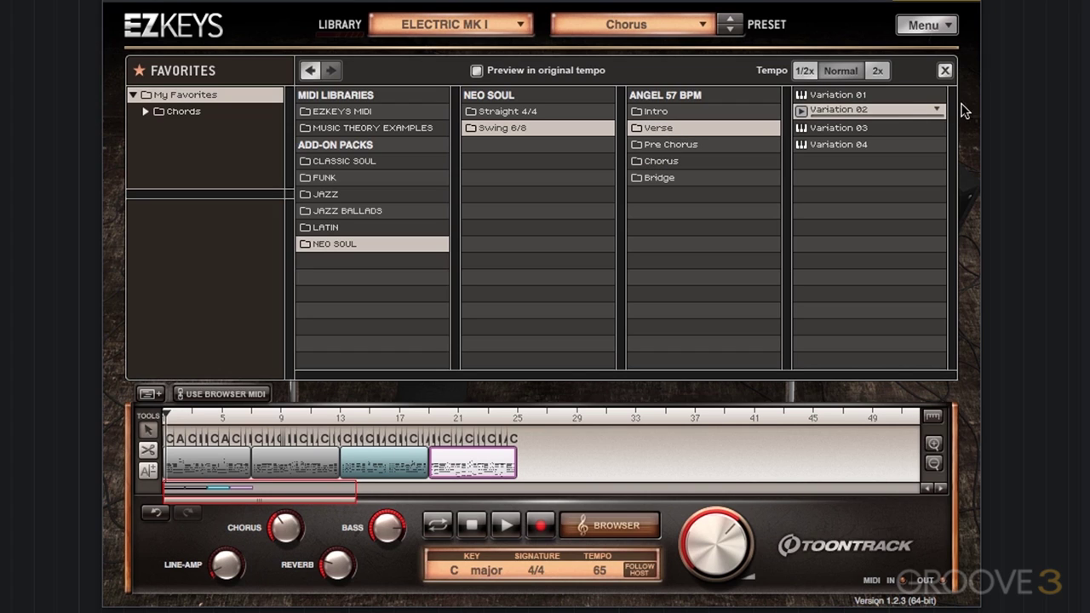
pyautogui.moveTo(838, 133); pyautogui.dragTo(527, 441)
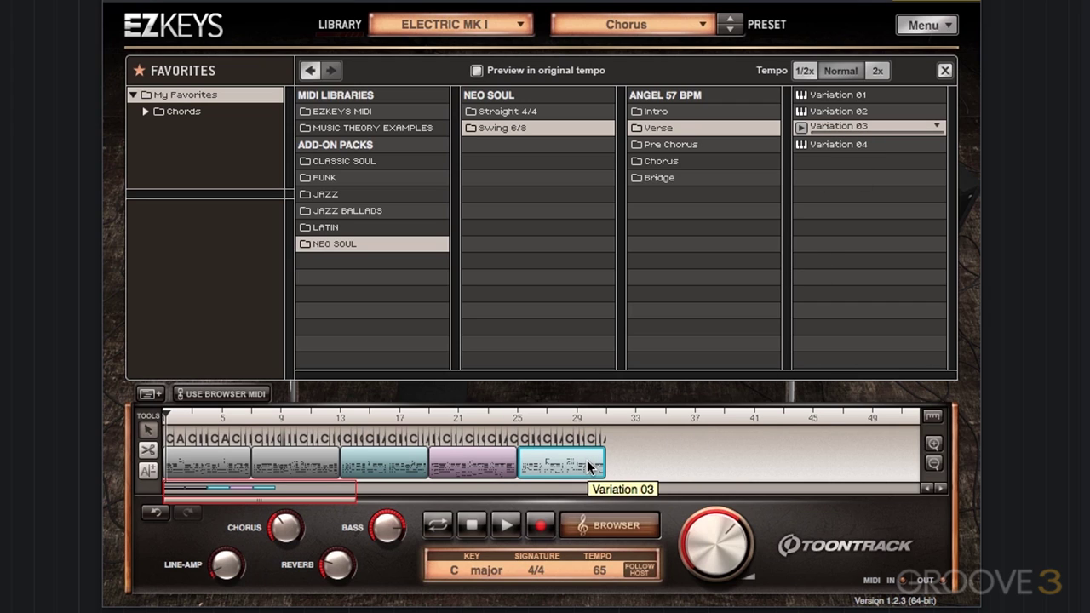
pyautogui.click(697, 162)
pyautogui.moveTo(822, 90); pyautogui.dragTo(614, 460)
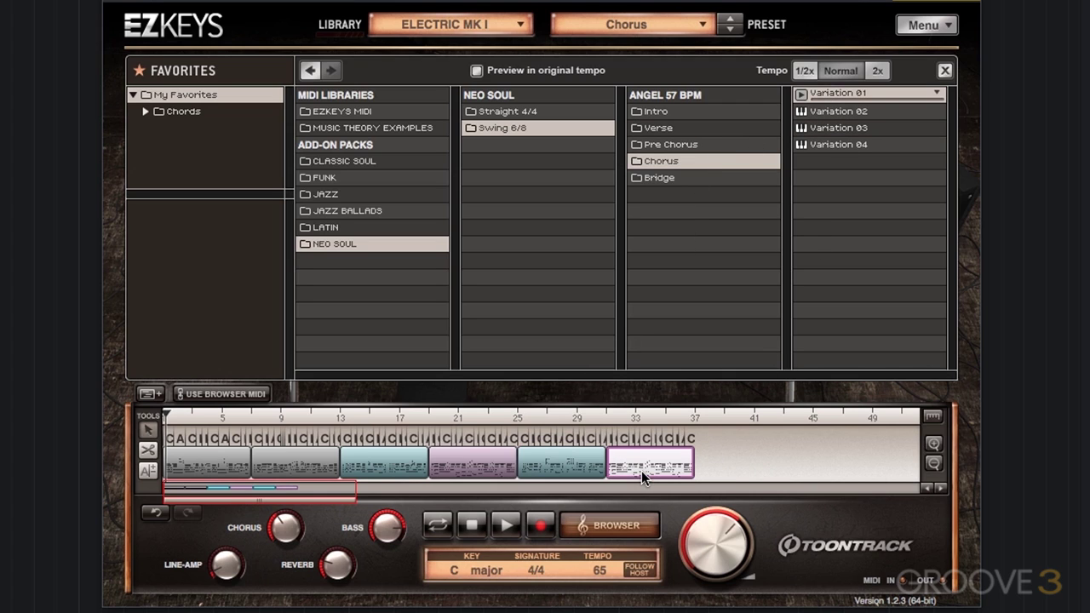
pyautogui.click(702, 177)
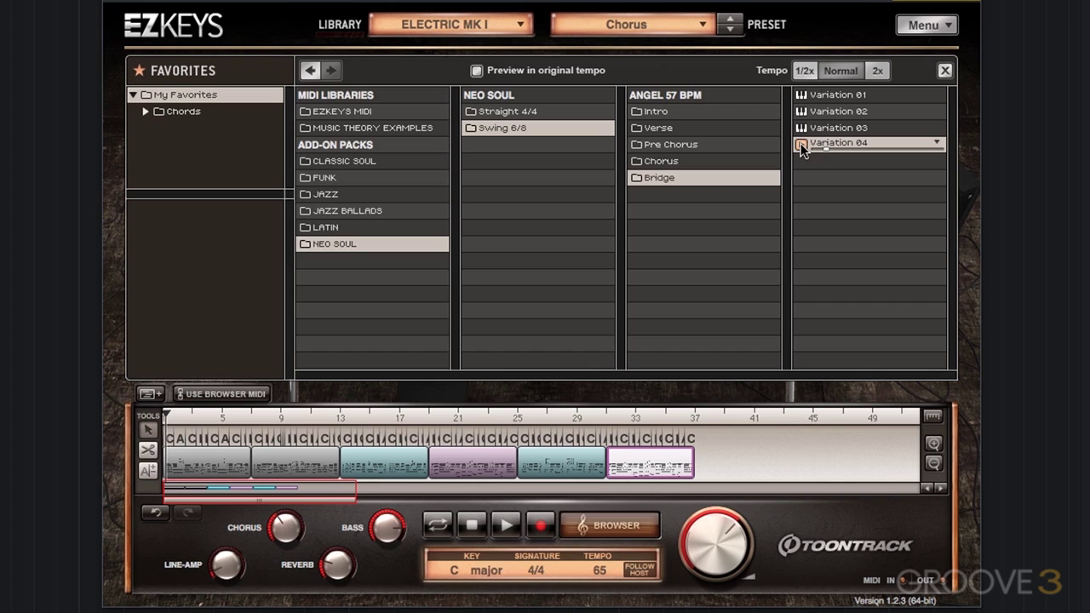
pyautogui.moveTo(848, 154); pyautogui.dragTo(703, 441)
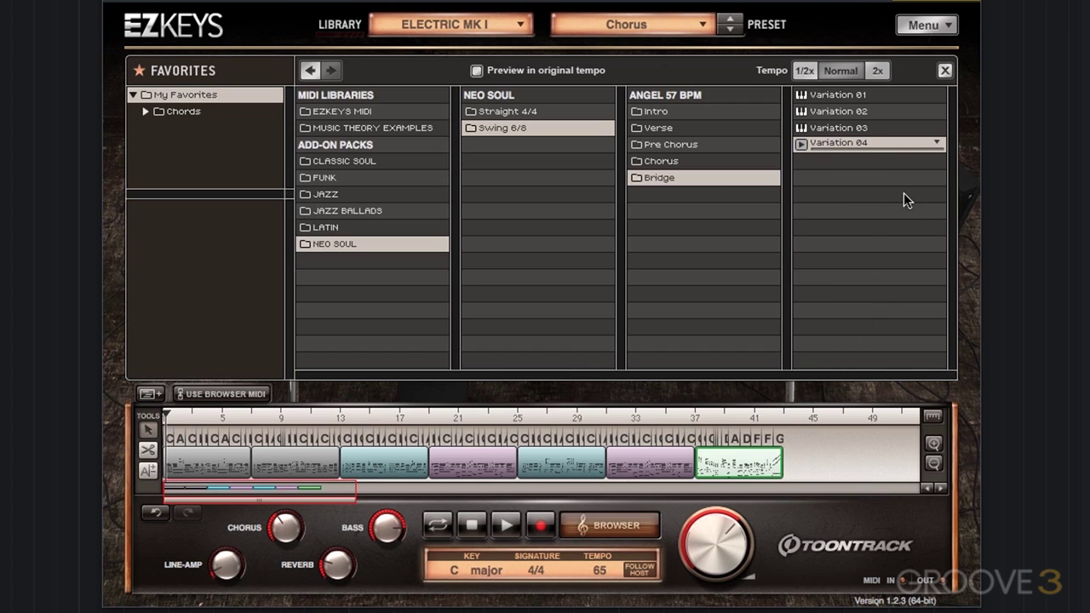
pyautogui.hotkey('ctrl', 'z')
# Step: Append Bridge Variation 02 at bar 37 and Bridge Variation 04 at bar 43 of the song track
pyautogui.click(841, 111)
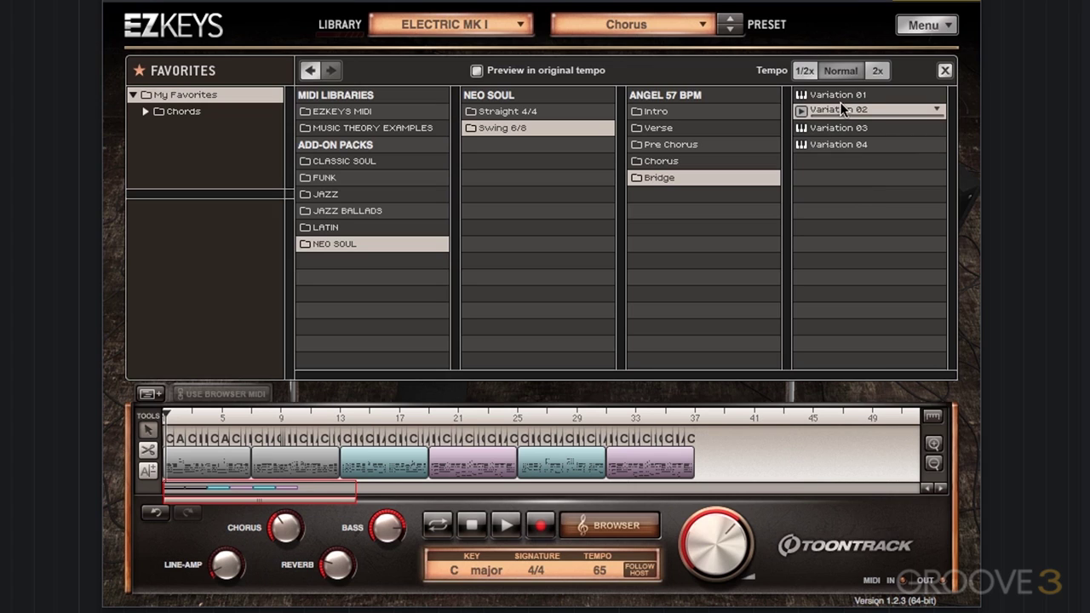
pyautogui.moveTo(841, 112); pyautogui.dragTo(706, 466)
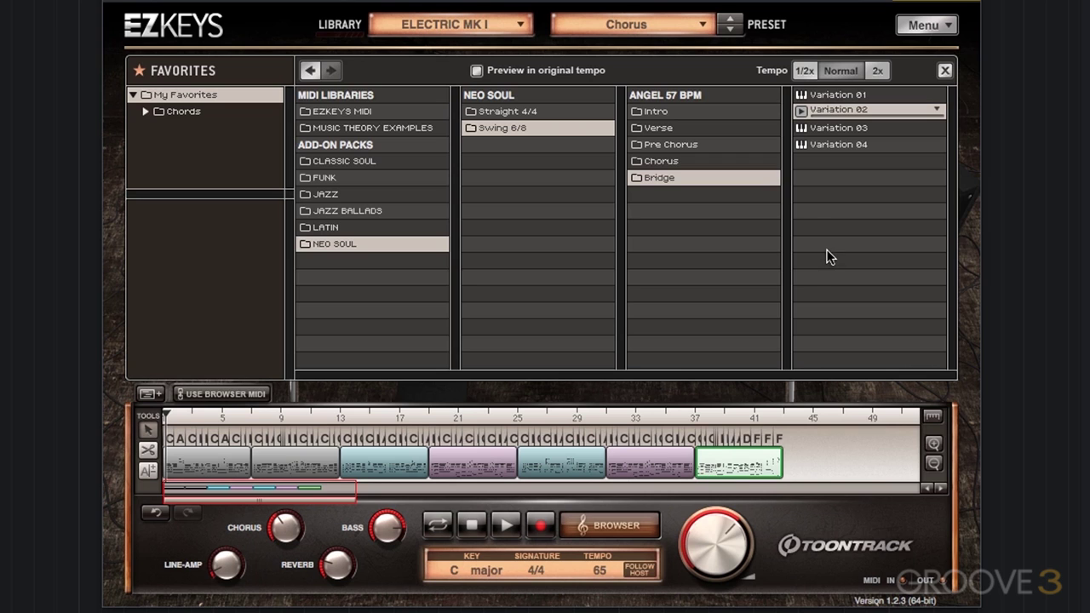
pyautogui.click(835, 147)
pyautogui.moveTo(835, 147); pyautogui.dragTo(791, 464)
# Step: Append Chorus Variation 03 after the two bridge blocks, starting at bar 49
pyautogui.moveTo(356, 492); pyautogui.dragTo(479, 495)
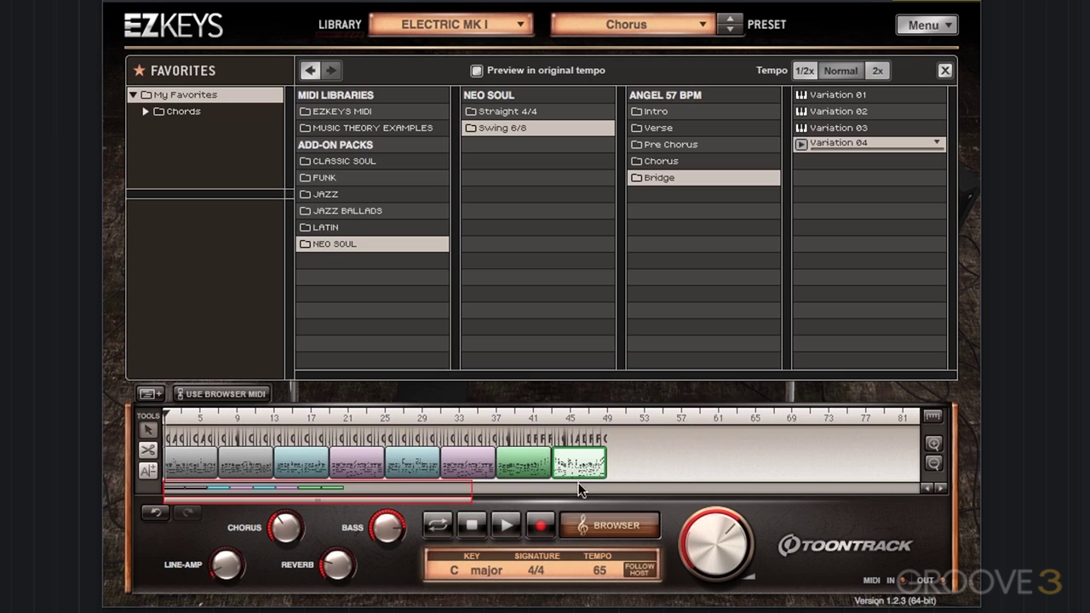
pyautogui.click(660, 161)
pyautogui.click(841, 126)
pyautogui.moveTo(843, 124); pyautogui.dragTo(615, 457)
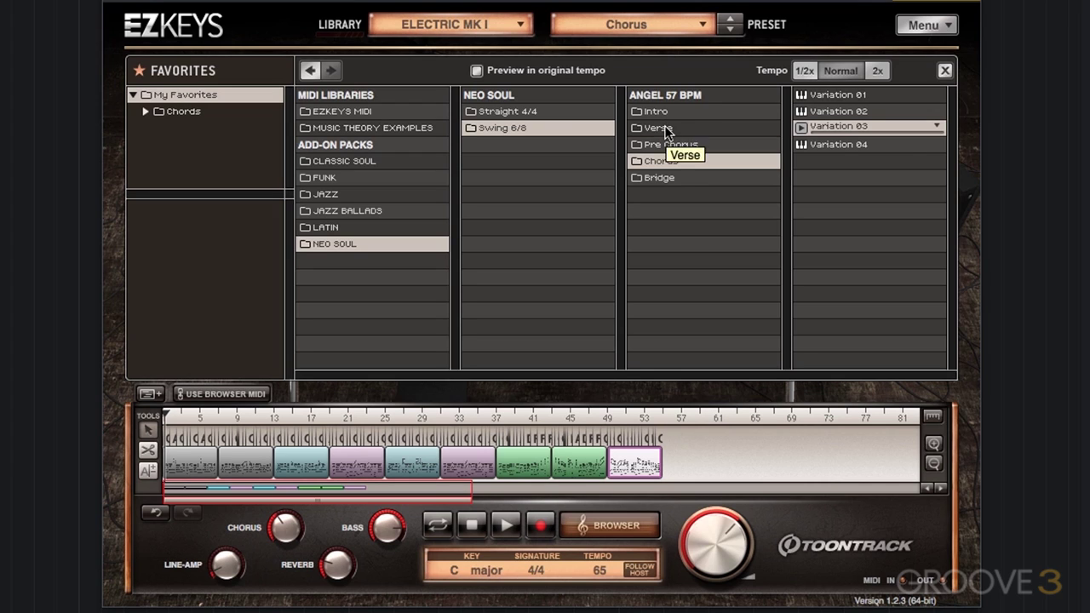
# Step: Append a Verse variation at bar 55 and close the song with Intro Variation 01 at bar 61
pyautogui.click(665, 130)
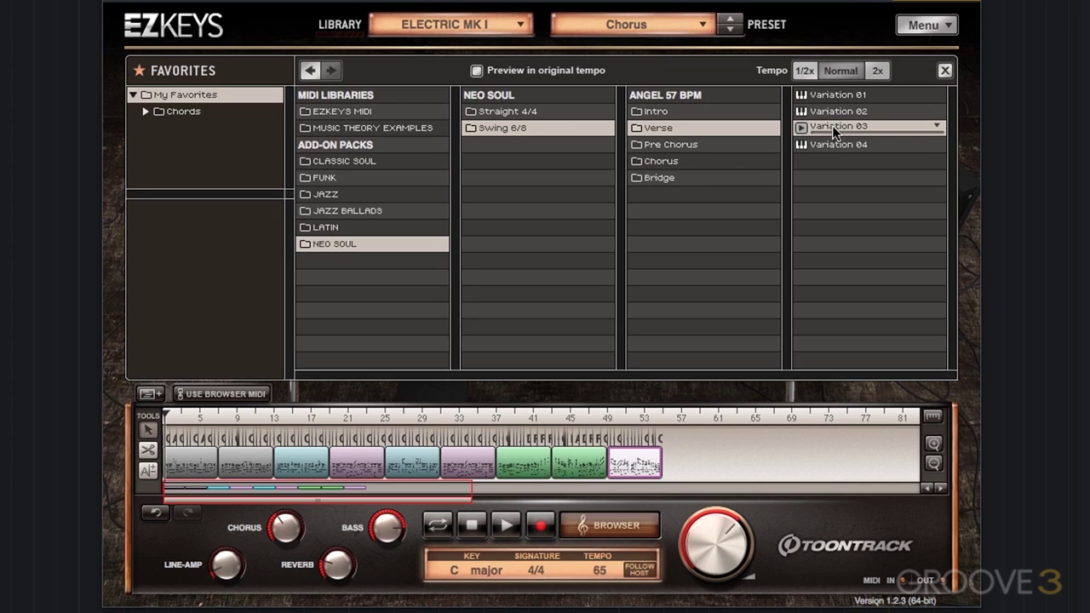
pyautogui.moveTo(829, 142); pyautogui.dragTo(666, 465)
pyautogui.click(654, 113)
pyautogui.moveTo(843, 96); pyautogui.dragTo(720, 464)
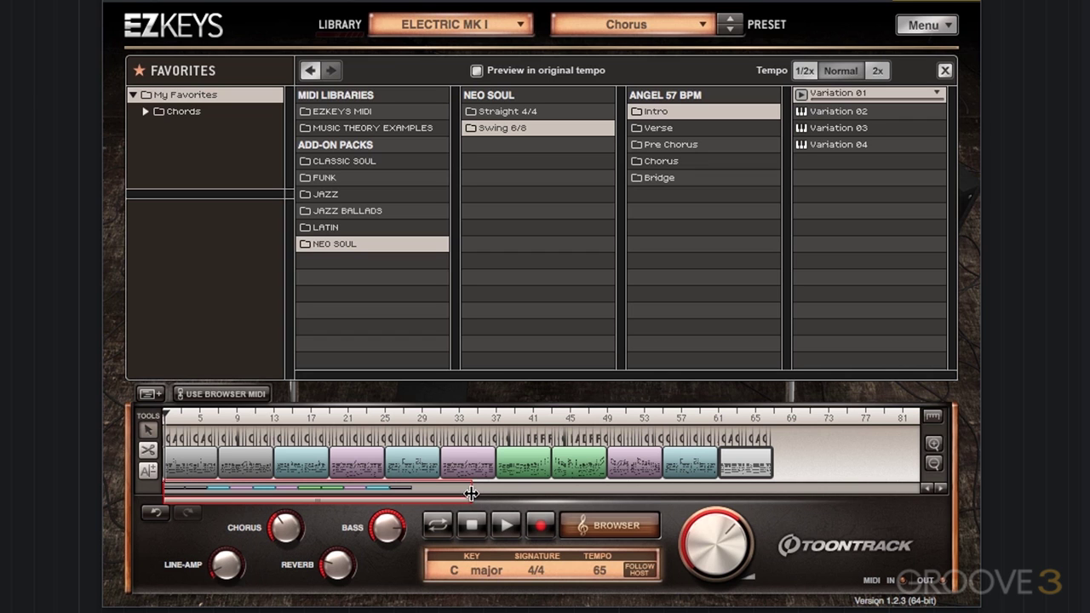
# Step: Set the song's time signature to 6/8
pyautogui.moveTo(471, 493); pyautogui.dragTo(227, 493)
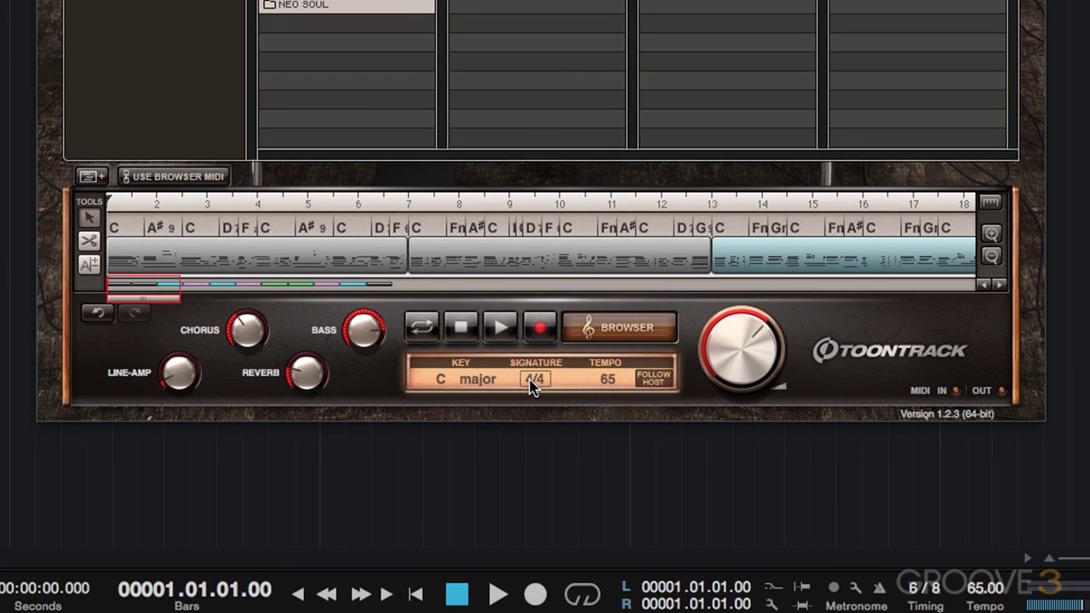
pyautogui.click(533, 380)
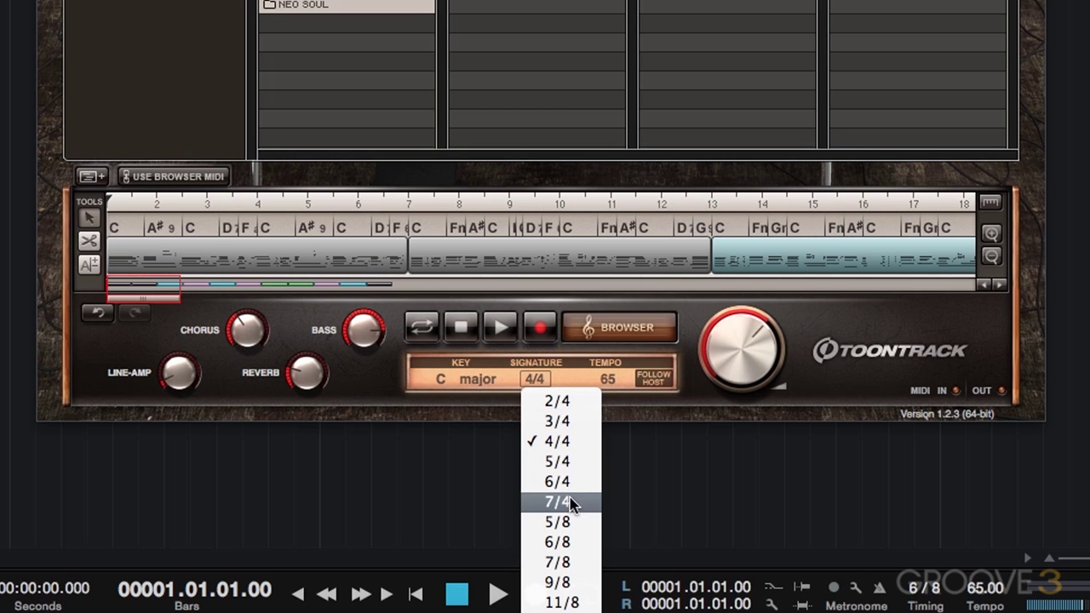
pyautogui.click(557, 543)
# Step: Play the arranged song from the beginning and follow the chords of the intro blocks
pyautogui.moveTo(181, 290); pyautogui.dragTo(202, 300)
pyautogui.click(502, 335)
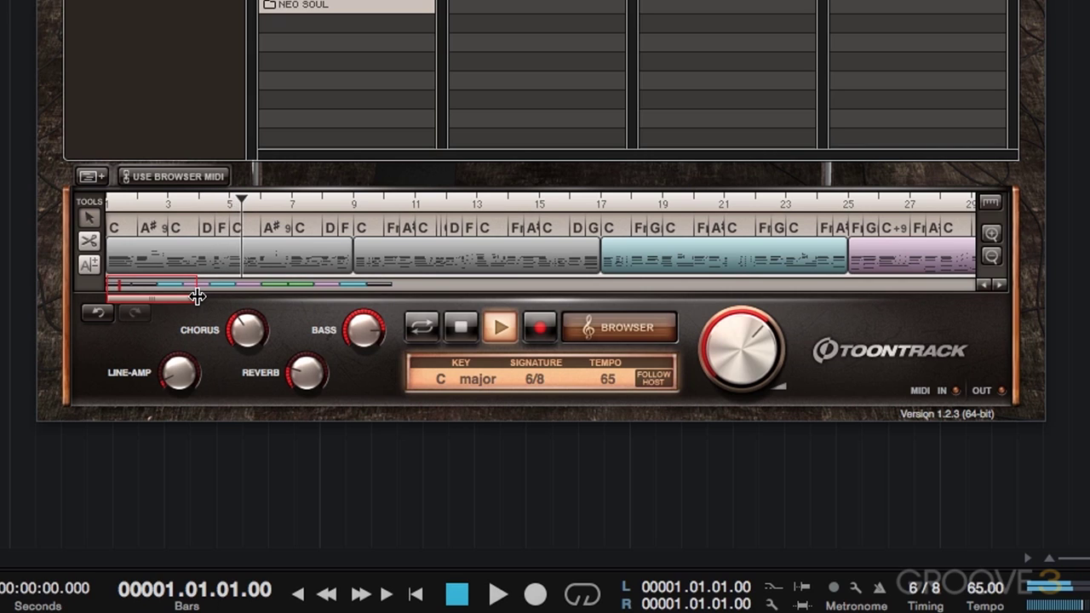
pyautogui.moveTo(197, 294); pyautogui.dragTo(141, 306)
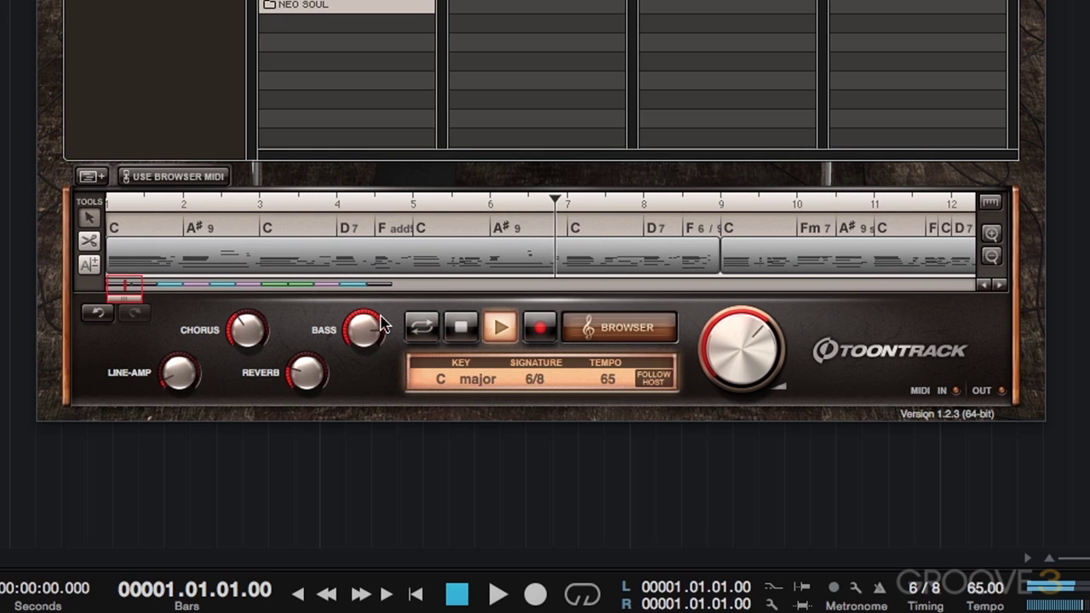
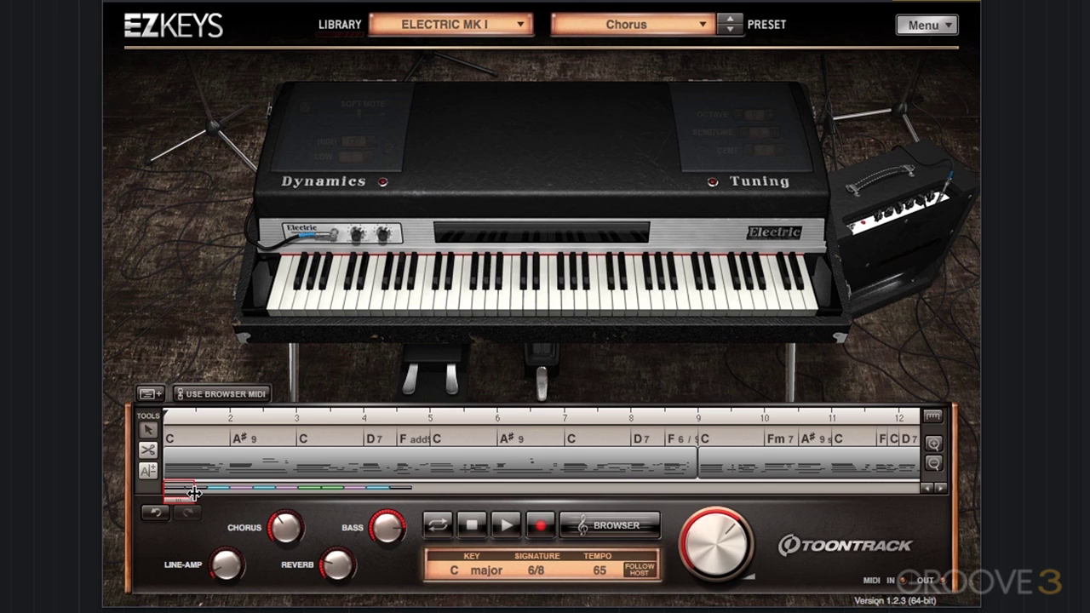
# Step: Play the song from just before the bridge and follow the bridge, chorus and closing blocks through playback
pyautogui.moveTo(194, 494); pyautogui.dragTo(473, 493)
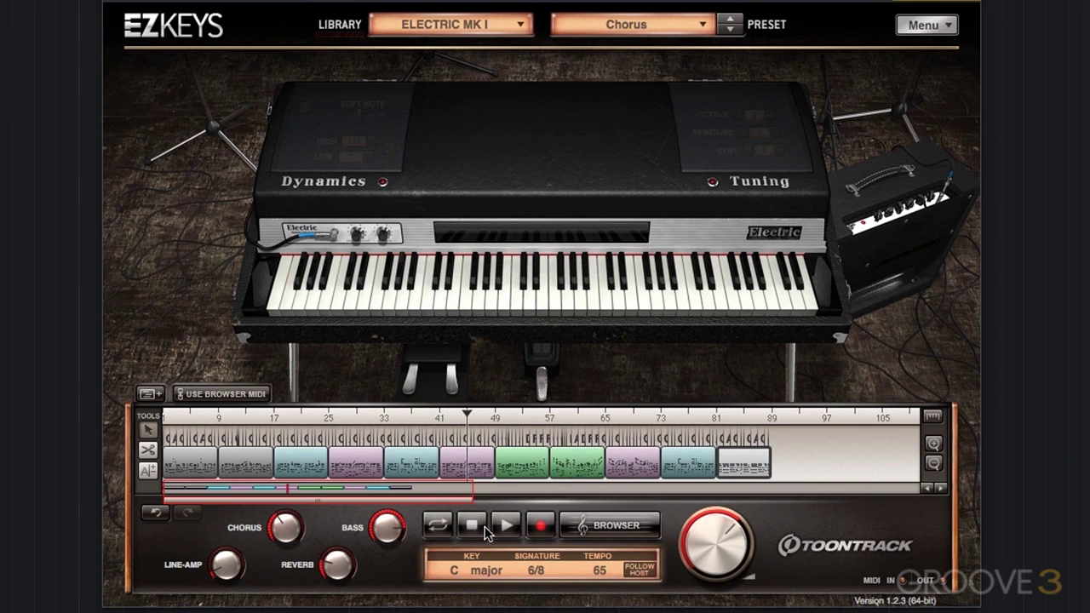
pyautogui.press('space')
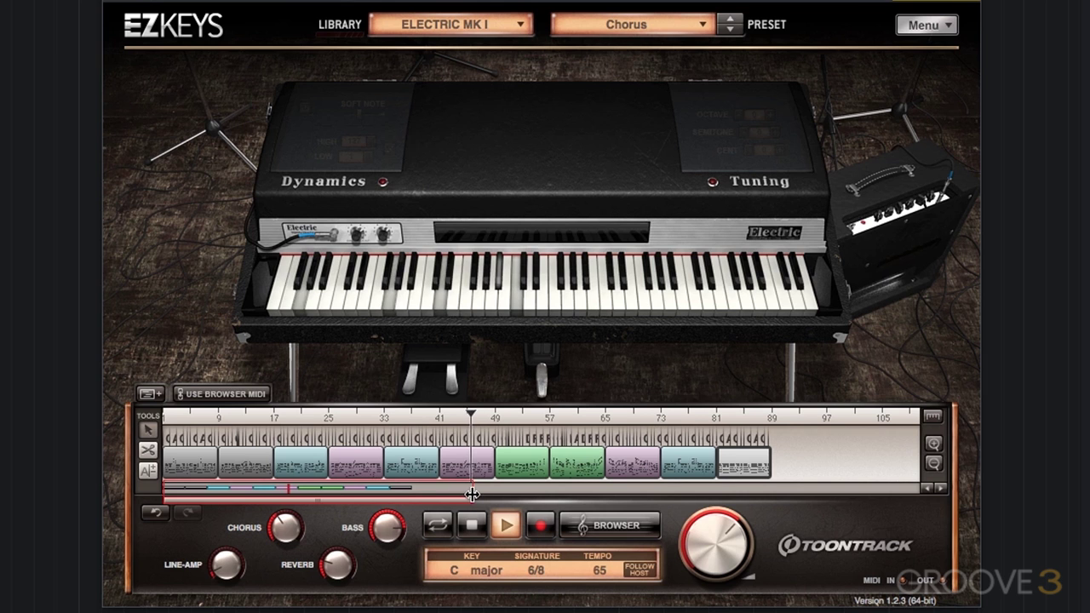
pyautogui.moveTo(472, 492); pyautogui.dragTo(278, 500)
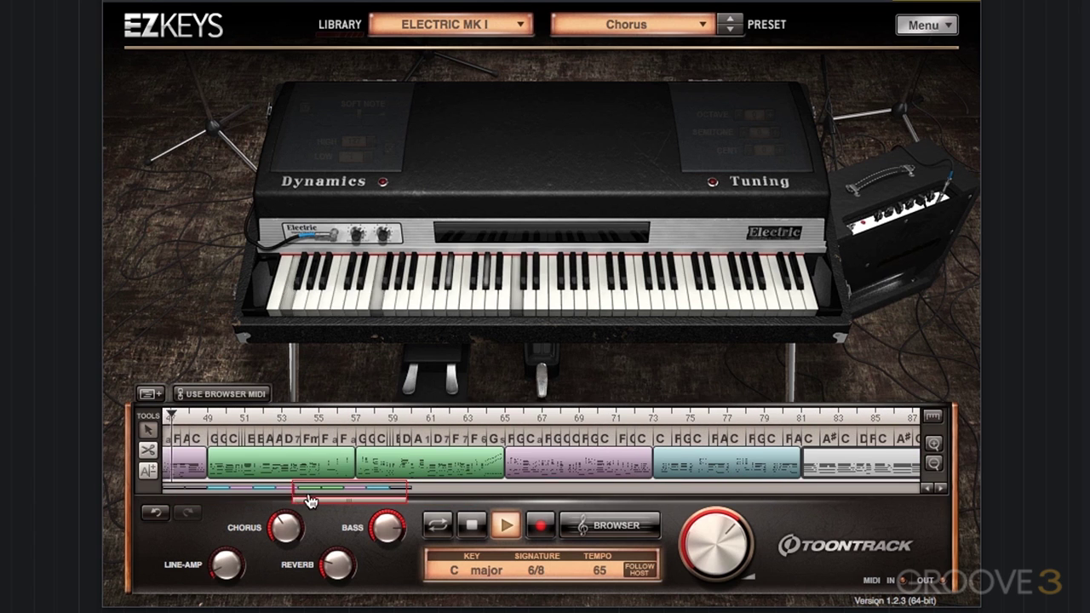
pyautogui.moveTo(322, 496); pyautogui.dragTo(310, 498)
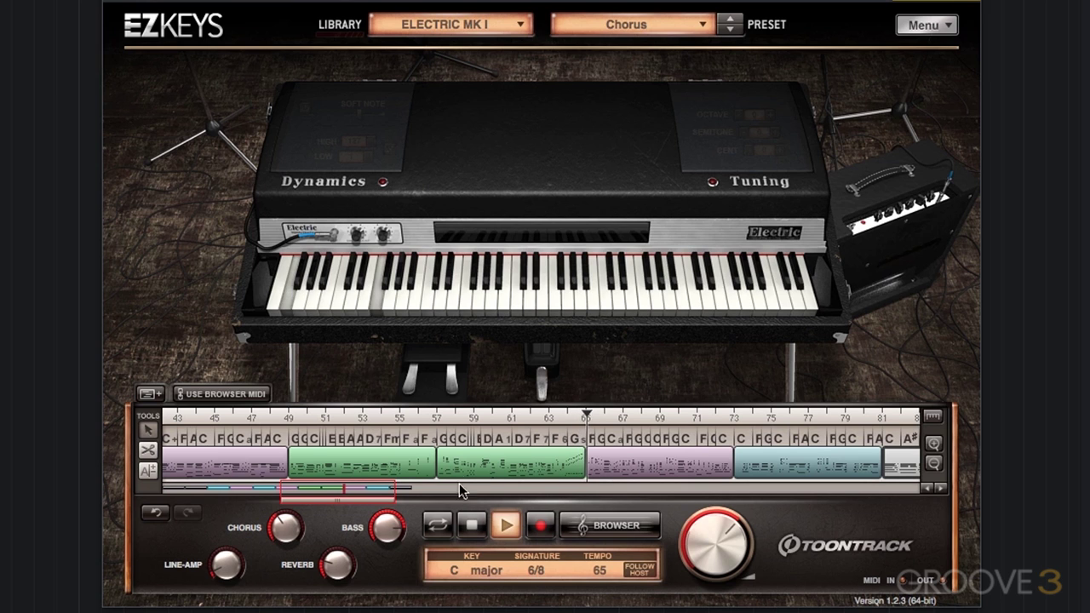
pyautogui.click(371, 498)
pyautogui.moveTo(371, 498); pyautogui.dragTo(417, 509)
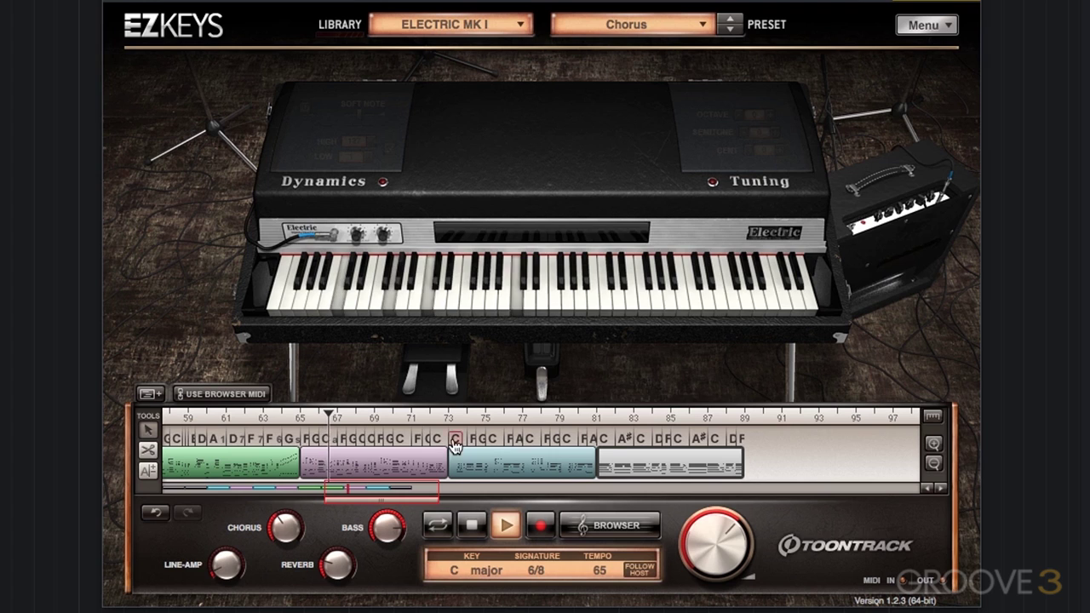